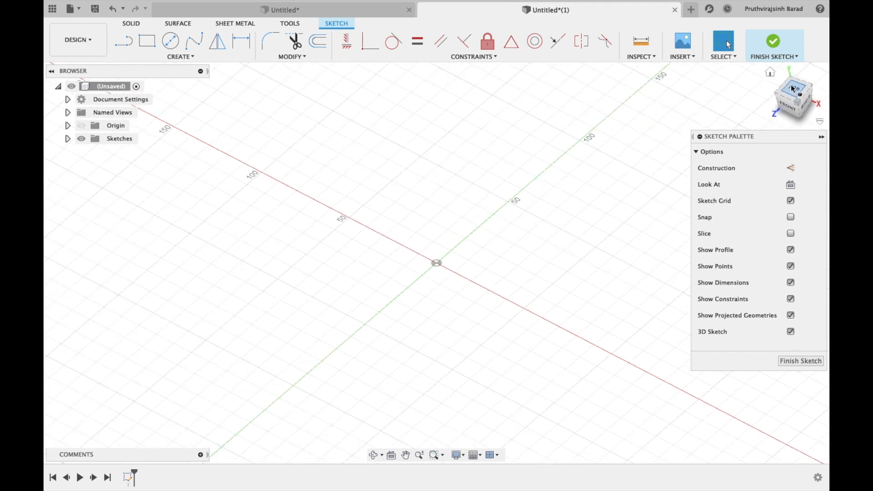
- Sketch two concentric circles centred on the origin with diameters of 16 mm and 24 mm, and finish the sketch
left_click(171, 42)
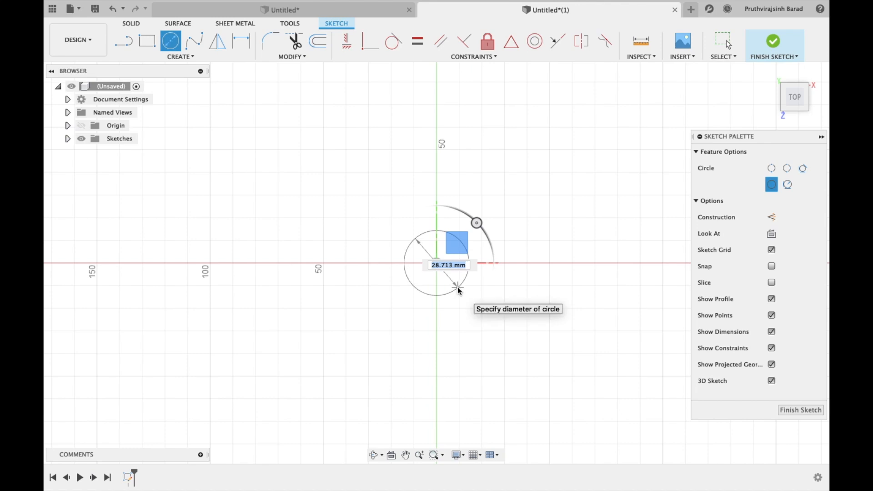
key("Return")
key("Escape")
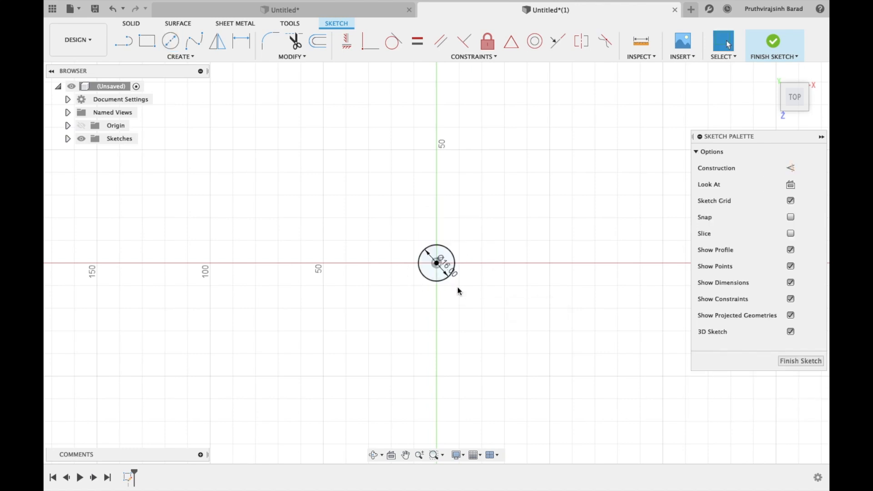
key("c")
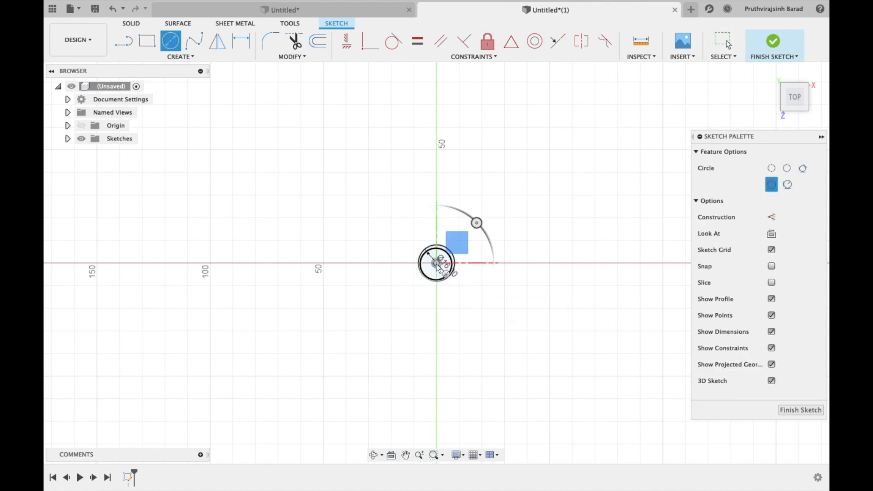
type("24")
key("Return")
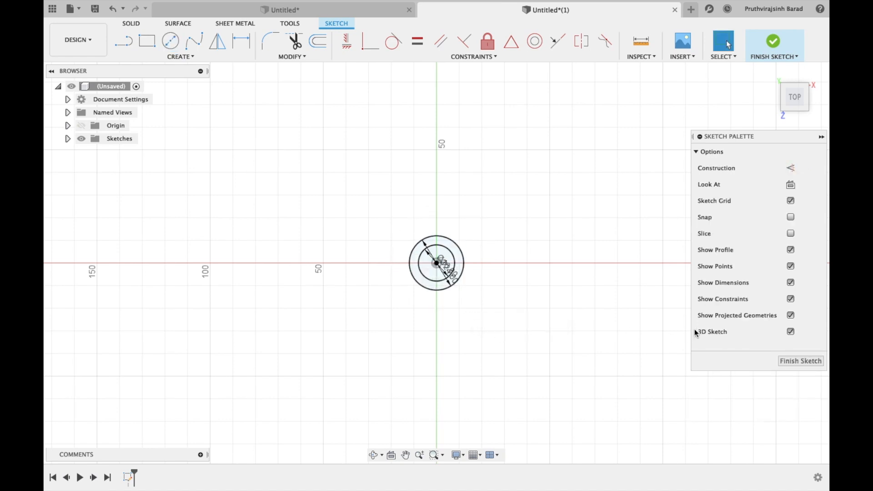
left_click(809, 363)
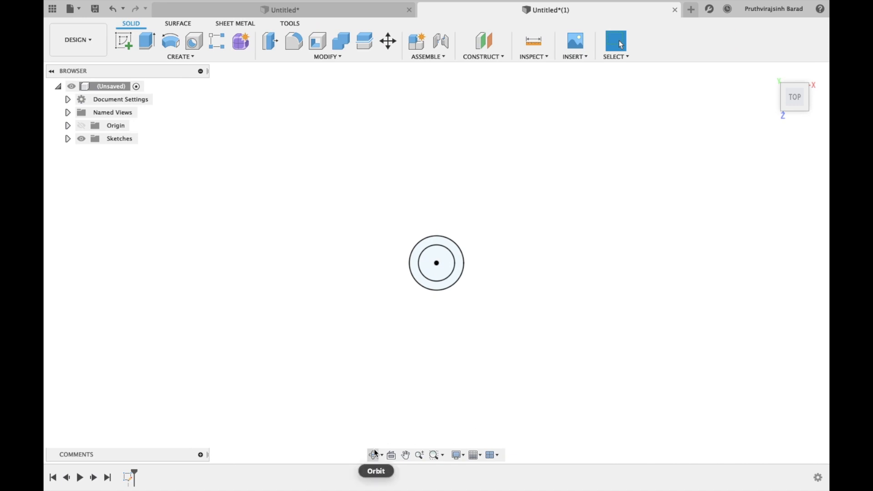
- Extrude the ring profile between the two circles 10 mm as a new body
left_click(376, 453)
left_click_drag(420, 312, 450, 287)
scroll(421, 254, "up", 3)
left_click(419, 249)
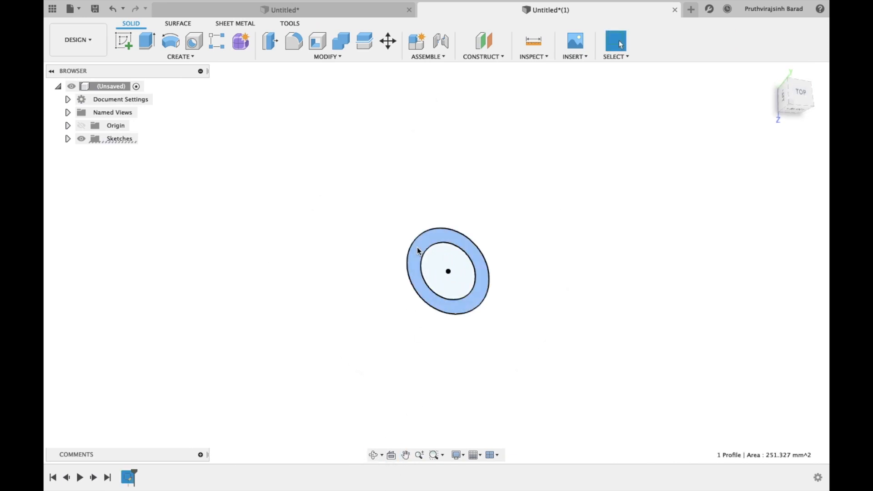
key("e")
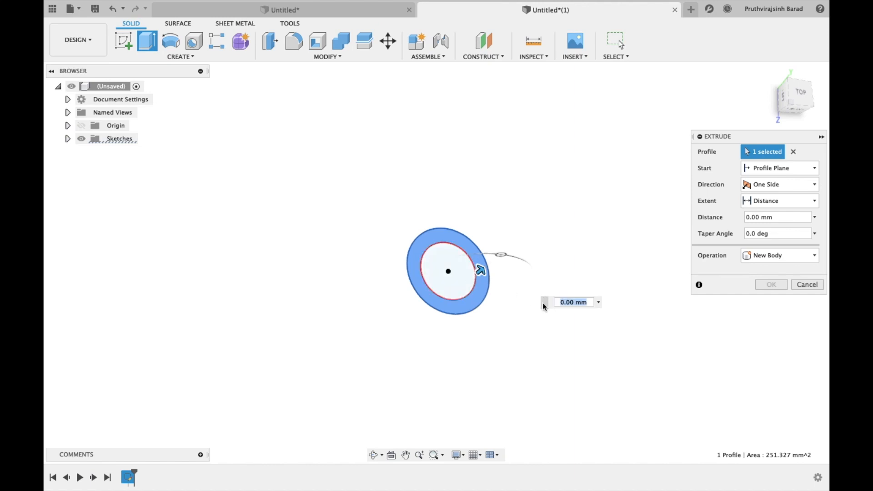
type("10")
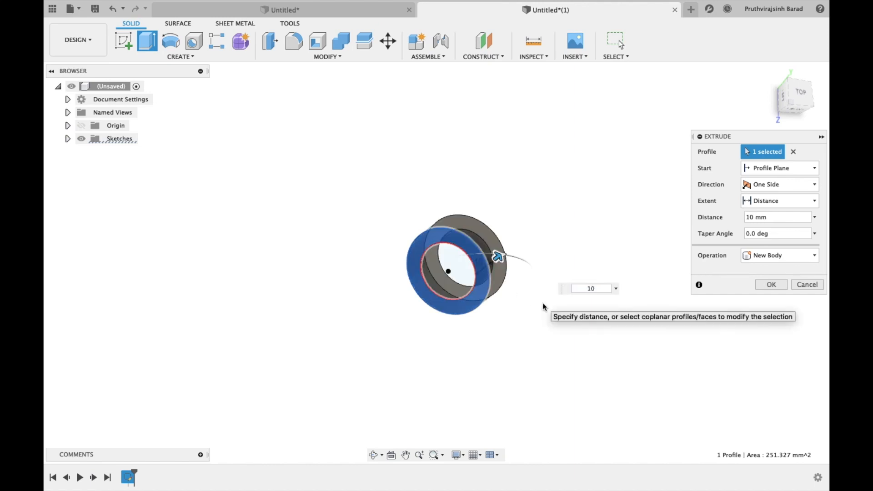
key("Return")
- Start a sketch on the ring's top face and draw two connected 12 mm lines along the outer circle, clockwise from its uppermost point
left_click(442, 226)
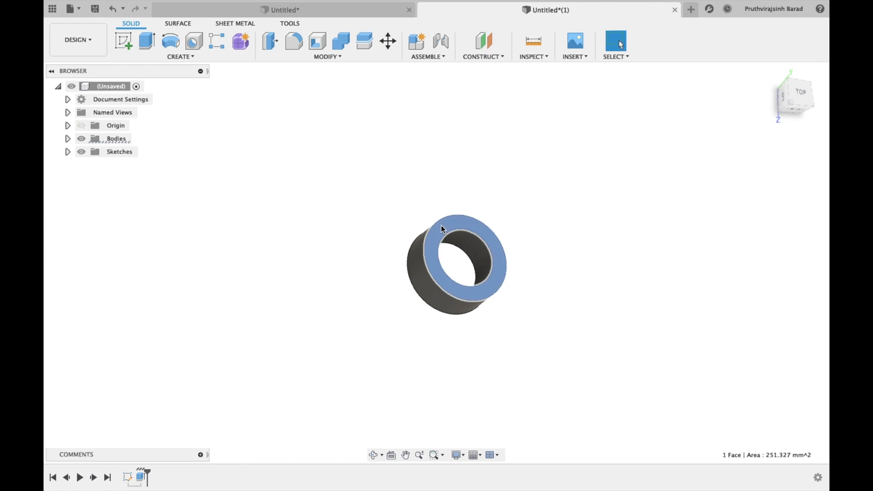
key("l")
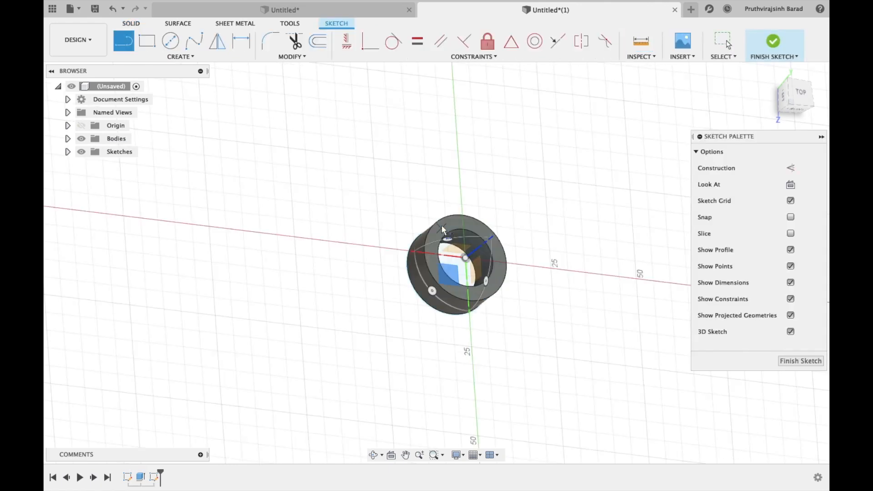
left_click(800, 96)
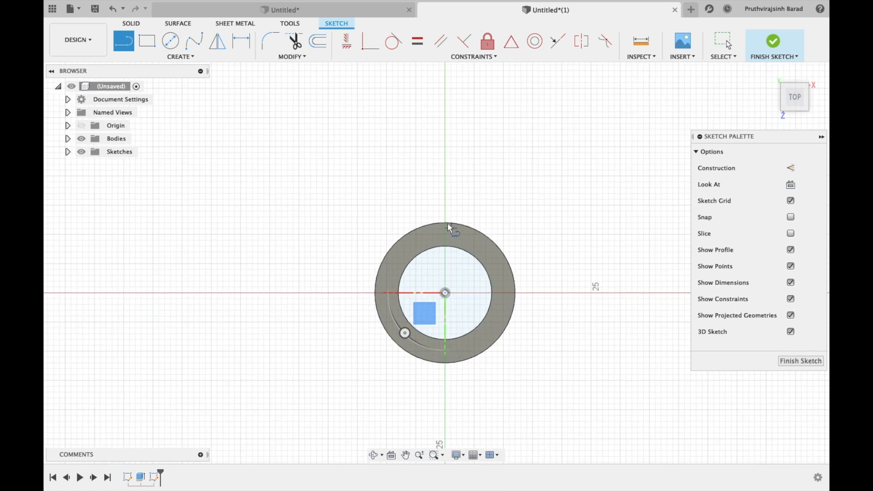
scroll(446, 225, "up", 2)
left_click(444, 223)
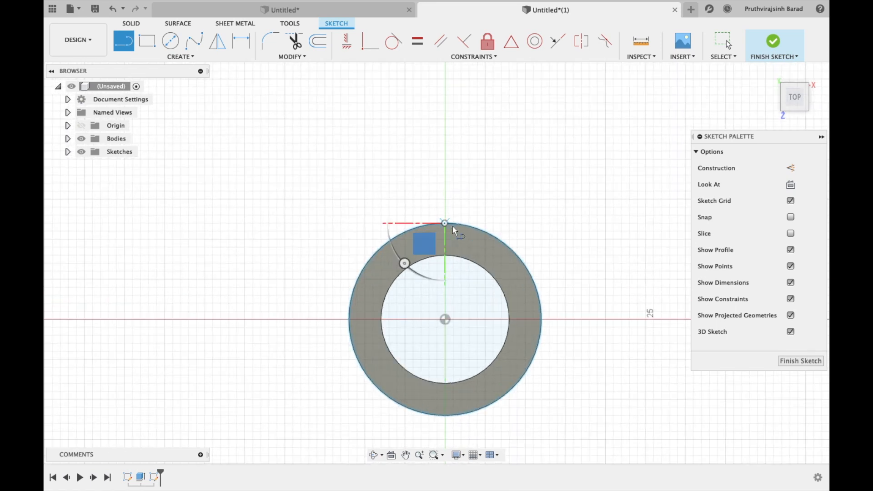
type("12")
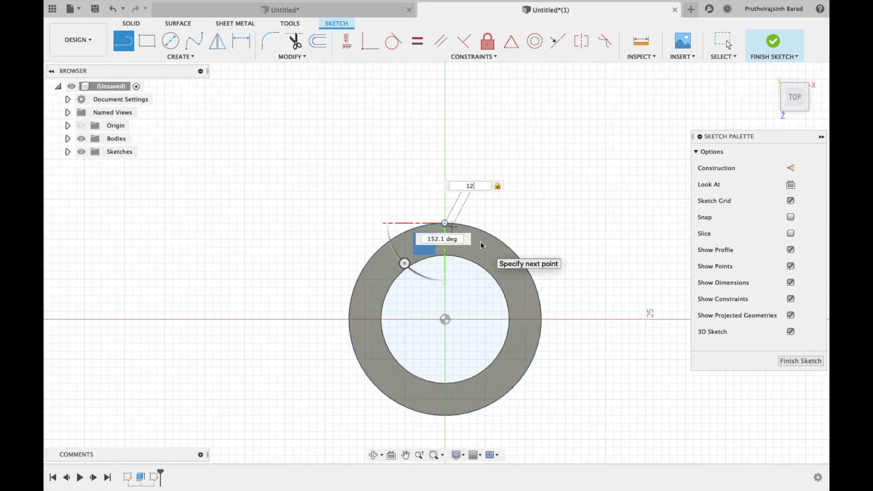
key("Tab")
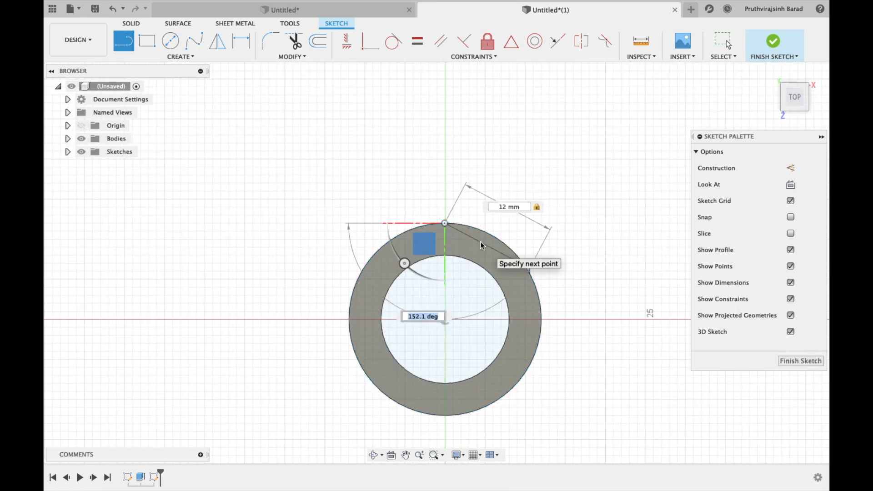
left_click(530, 272)
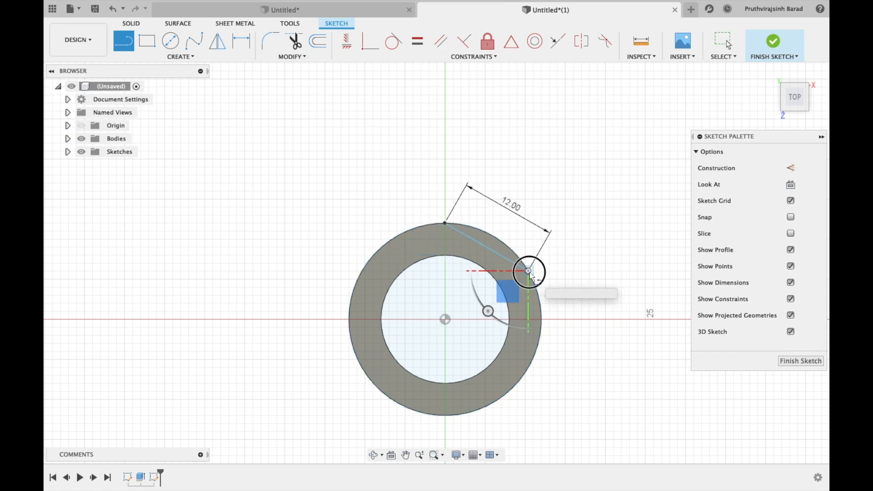
type("12")
key("Tab")
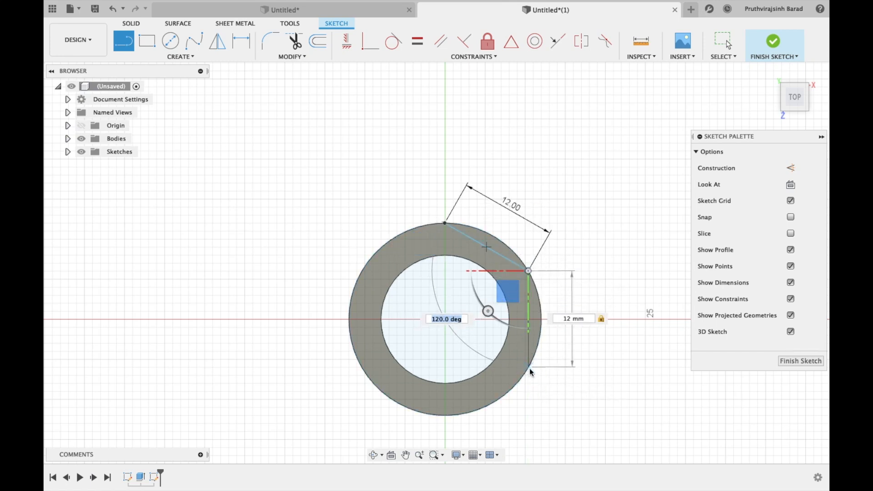
left_click(530, 371)
- Complete the hexagon inside the outer circle with two more 12 mm sides and the two closing sides, and finish the sketch
type("12")
key("Tab")
left_click(445, 415)
type("12")
key("Tab")
left_click(362, 367)
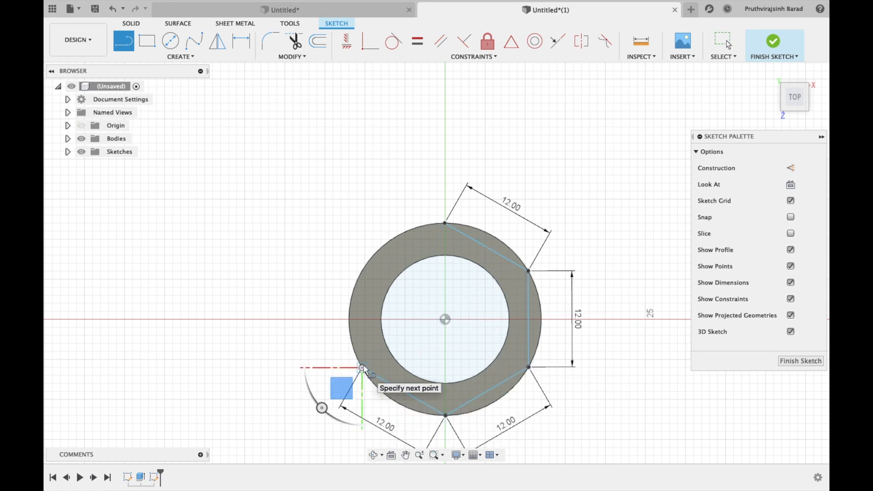
left_click(361, 271)
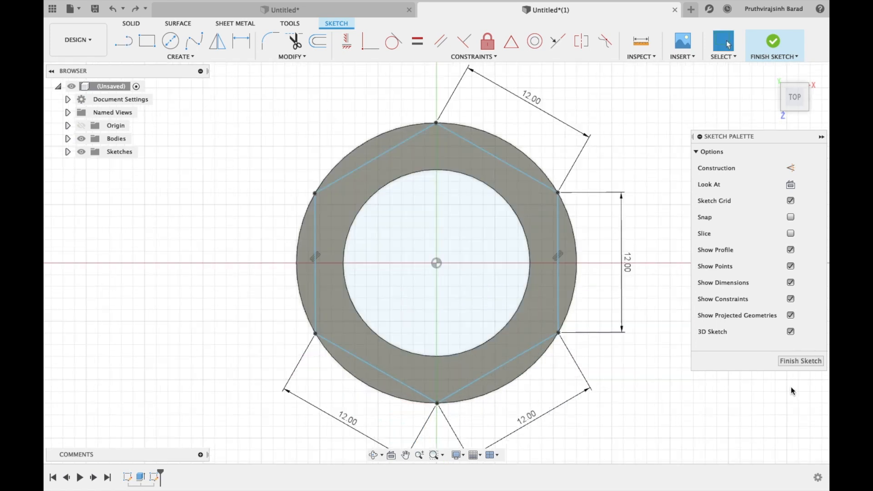
left_click(794, 364)
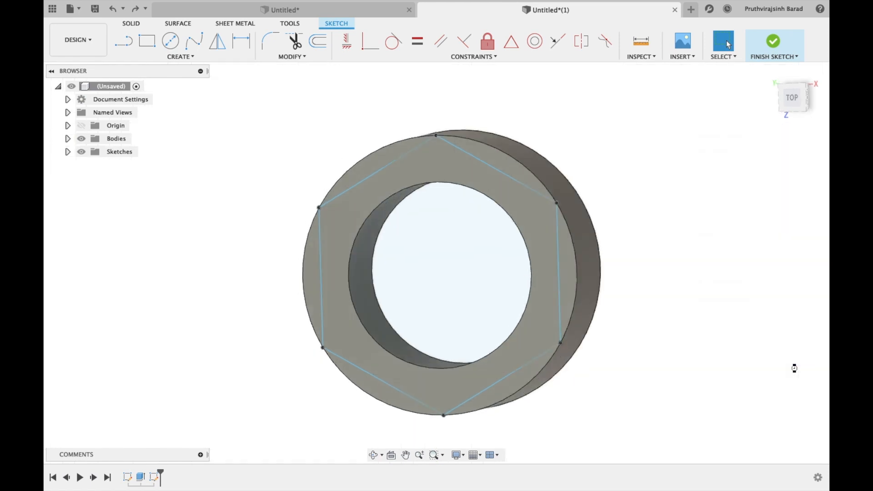
- Cut away the six circular segments outside the hexagon with an extrude of -10 mm through the ring
left_click(375, 205)
left_click(359, 319, "shift")
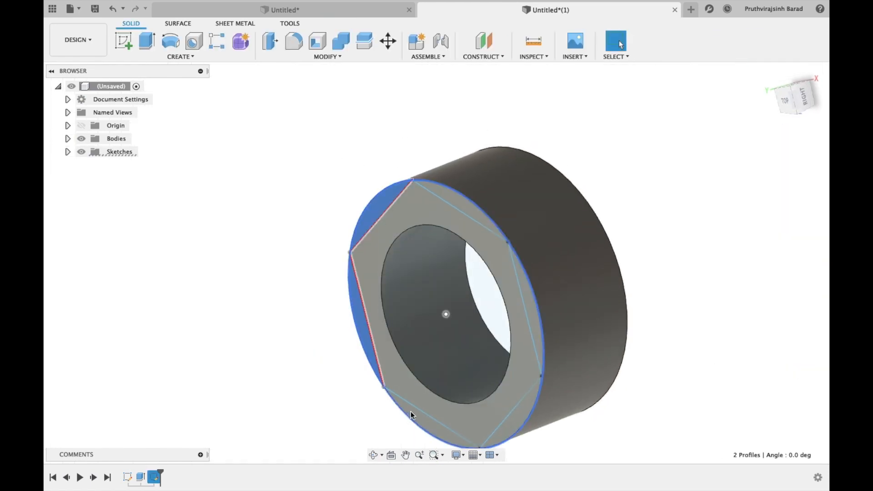
left_click(410, 411, "shift")
left_click(520, 427, "shift")
left_click(523, 325, "shift")
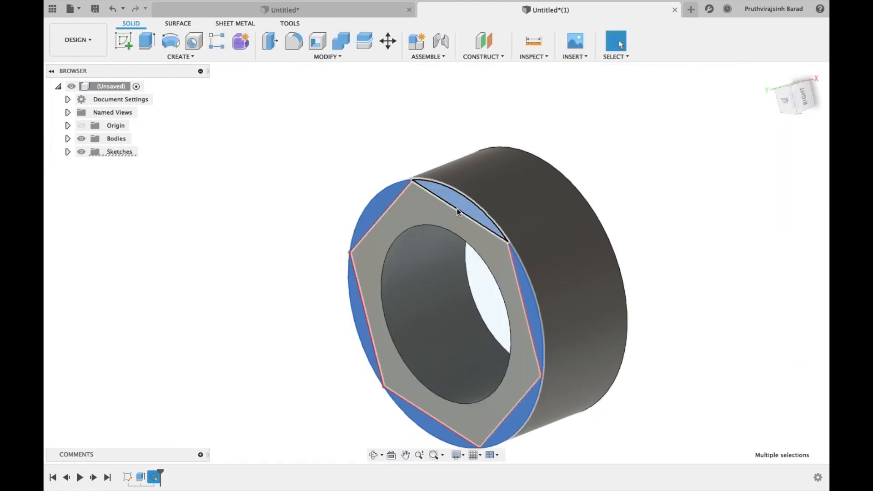
left_click(457, 210, "shift")
key("e")
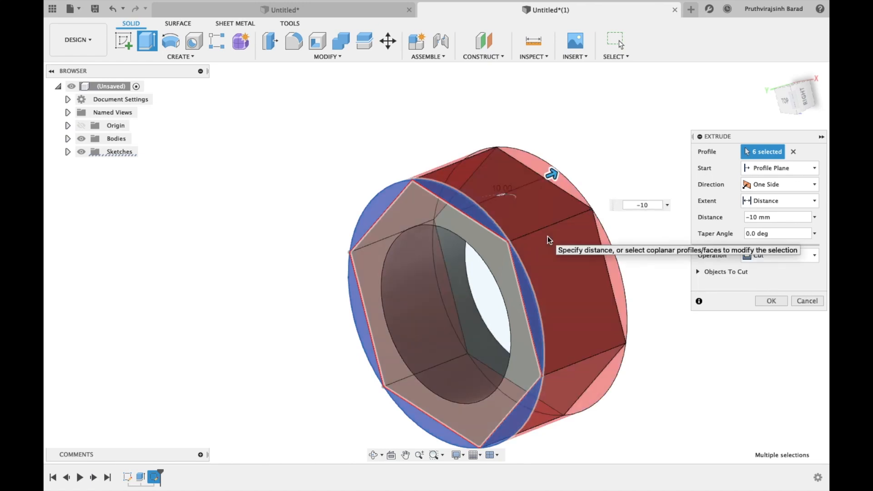
left_click(772, 300)
- Fillet all edges of the six outer hexagon faces with a constant radius of 1 mm
scroll(564, 269, "down", 2)
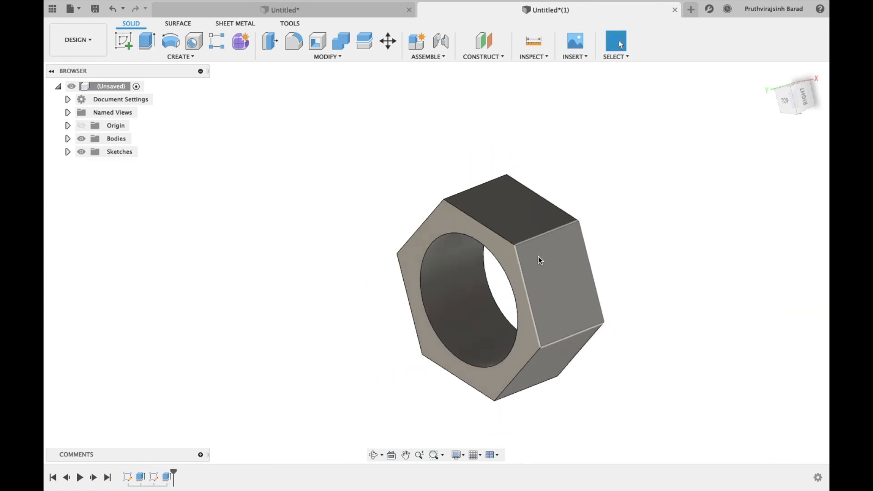
left_click(464, 205)
left_click(475, 174, "shift")
left_click(535, 186, "shift")
left_click(541, 222, "shift")
left_click(522, 280, "shift")
middle_click_drag(537, 373, 405, 258, "shift")
key("f")
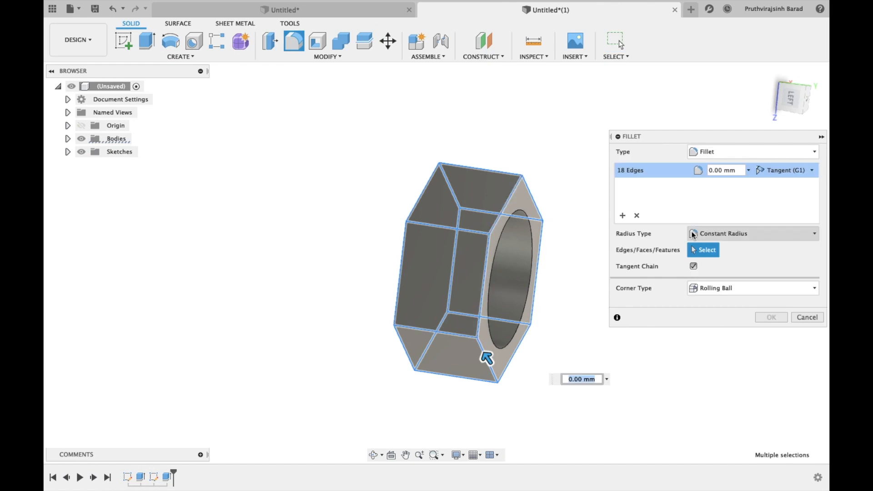
type("1")
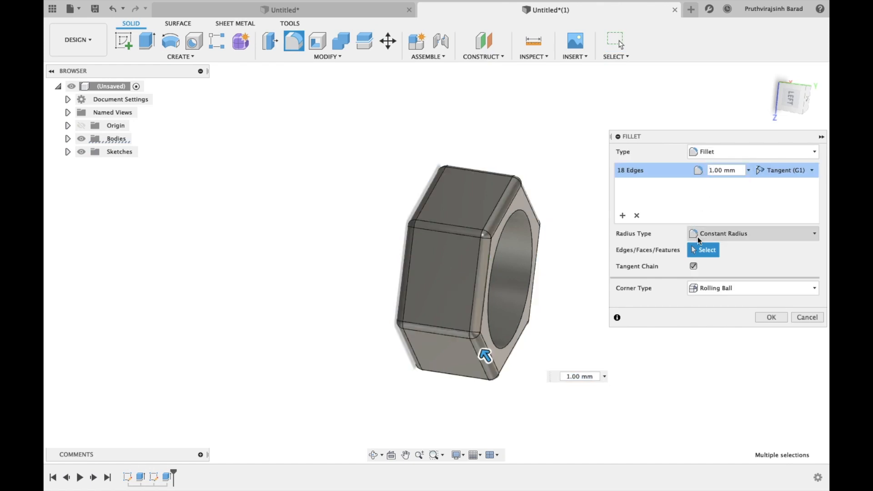
left_click(773, 317)
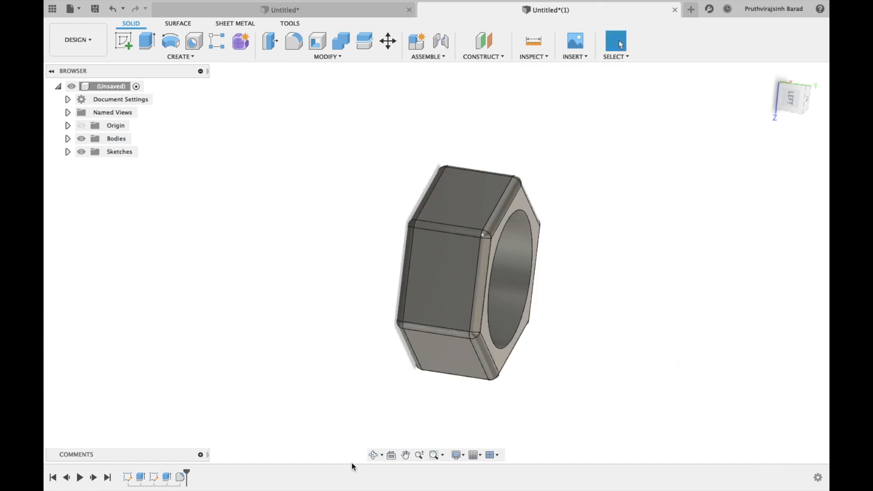
- Add a modeled, full-length ISO Metric M16x2 right-hand thread, class 6H, to the nut's inner bore
left_click(375, 455)
left_click_drag(460, 274, 421, 265)
middle_click_drag(452, 264, 358, 243)
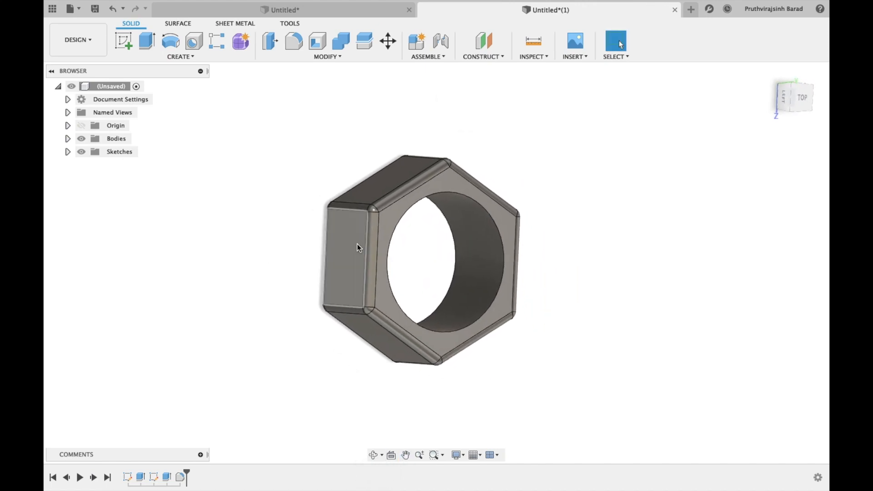
left_click(171, 58)
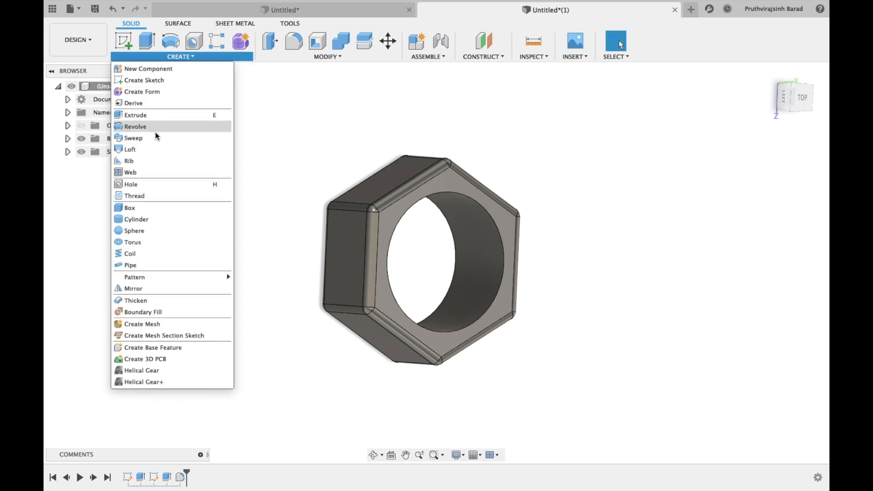
left_click(136, 194)
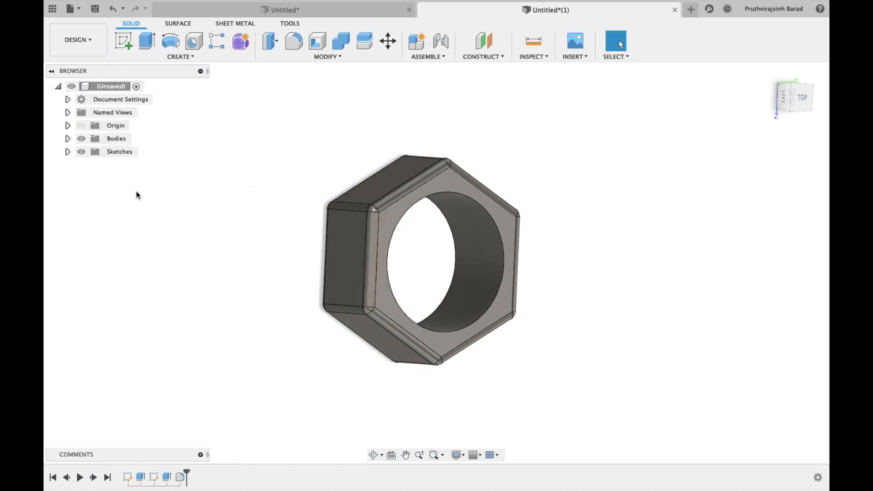
left_click(480, 236)
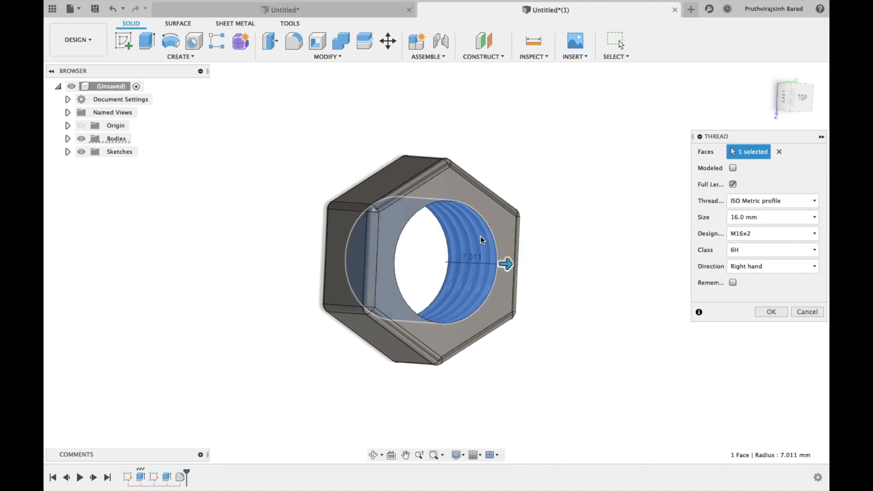
left_click(732, 168)
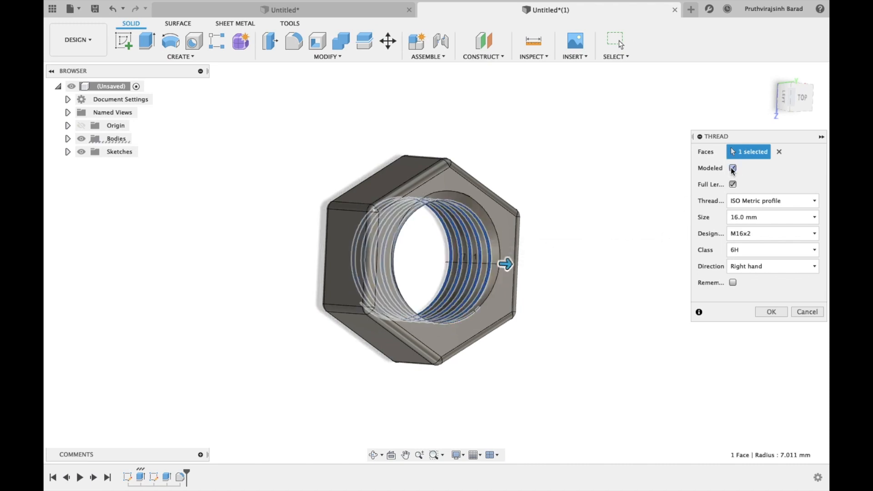
left_click(764, 313)
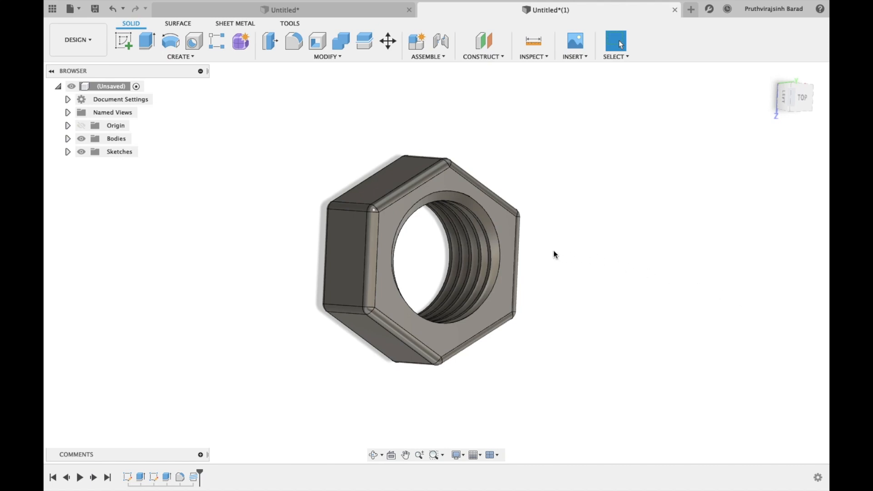
- Start a sketch on one rectangular side face of the nut and add the text M16*10mm to it
left_click(337, 257)
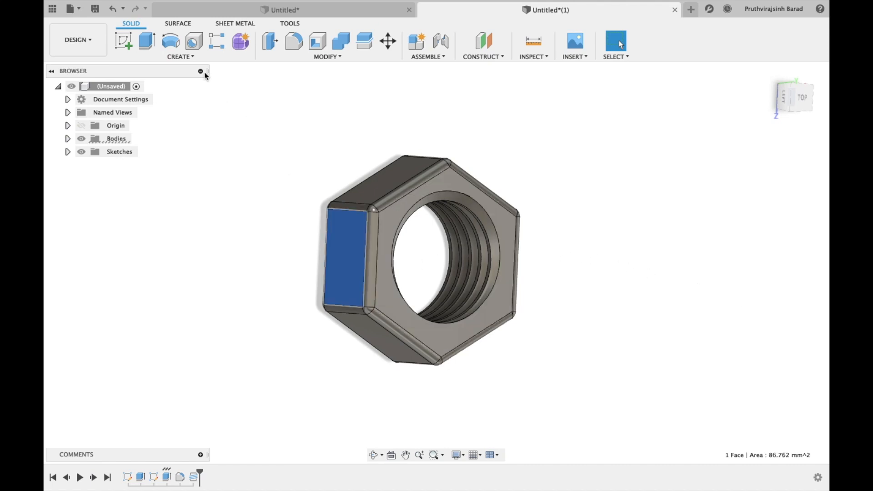
left_click(125, 42)
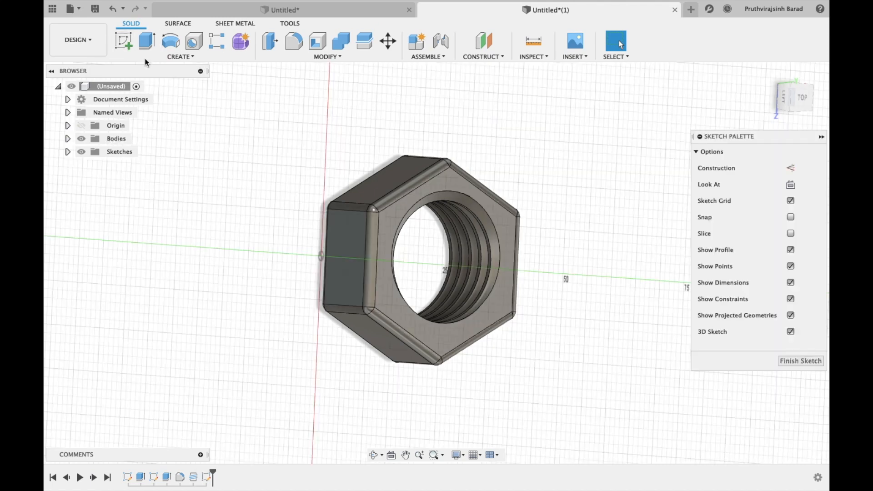
left_click(782, 102)
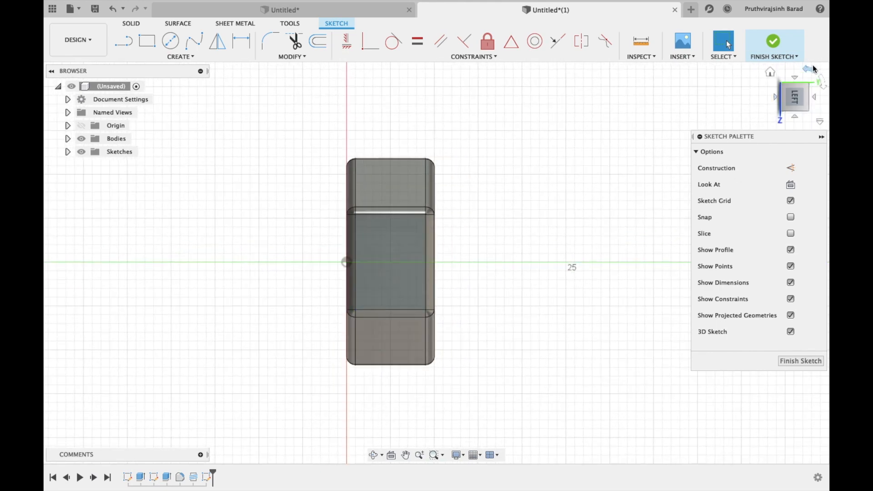
left_click(813, 69)
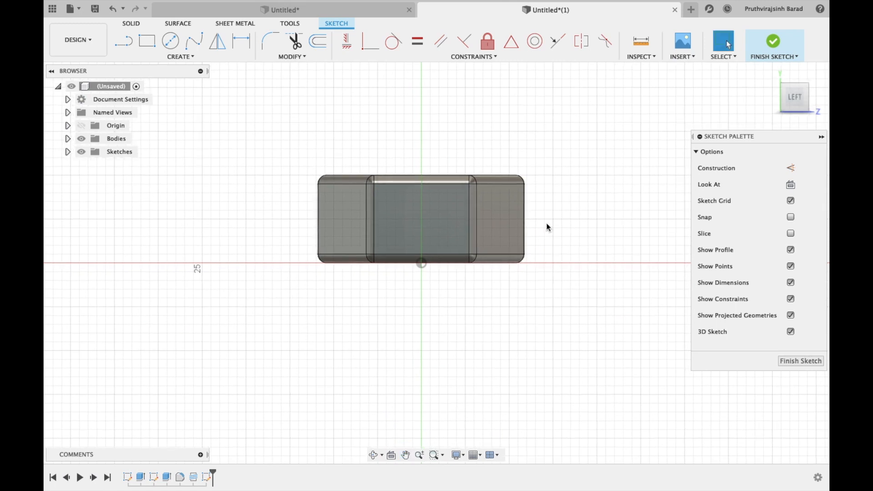
scroll(548, 227, "up", 3)
left_click(167, 58)
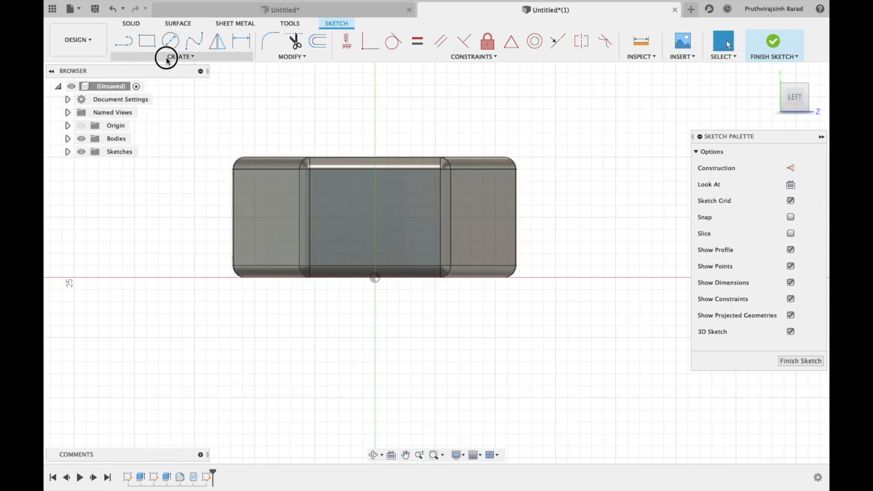
left_click(142, 181)
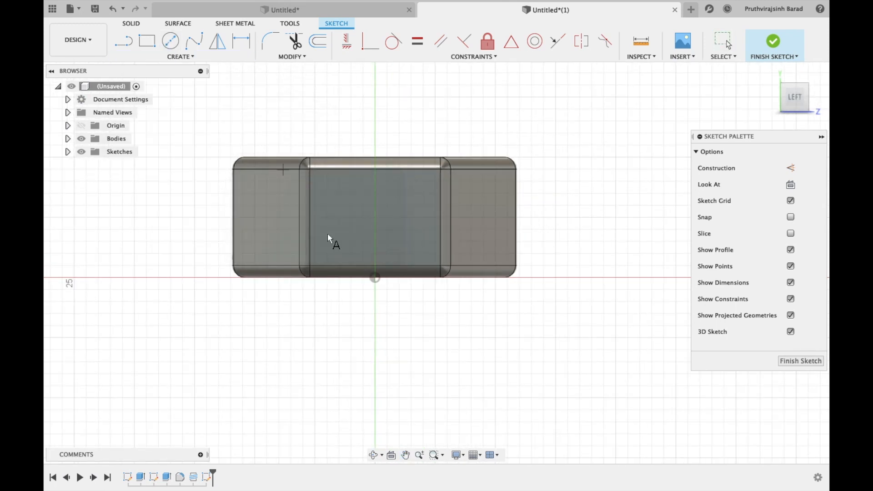
left_click(319, 251)
type("M16")
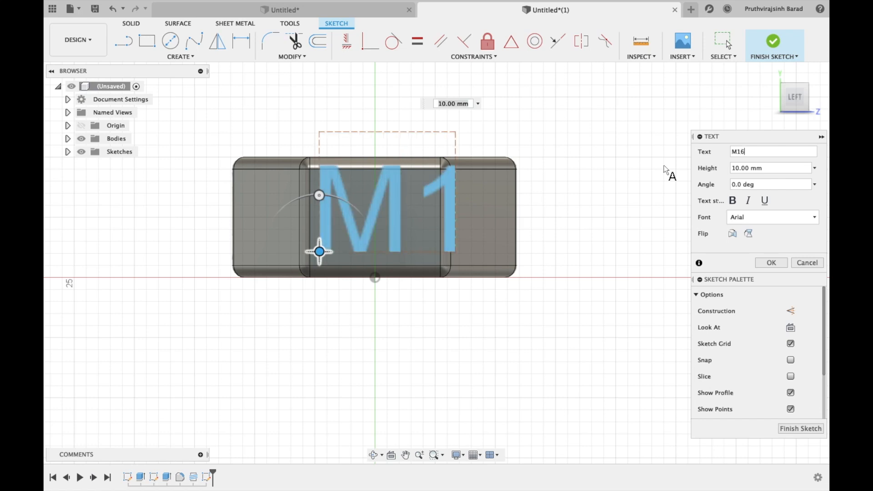
type("*10mm")
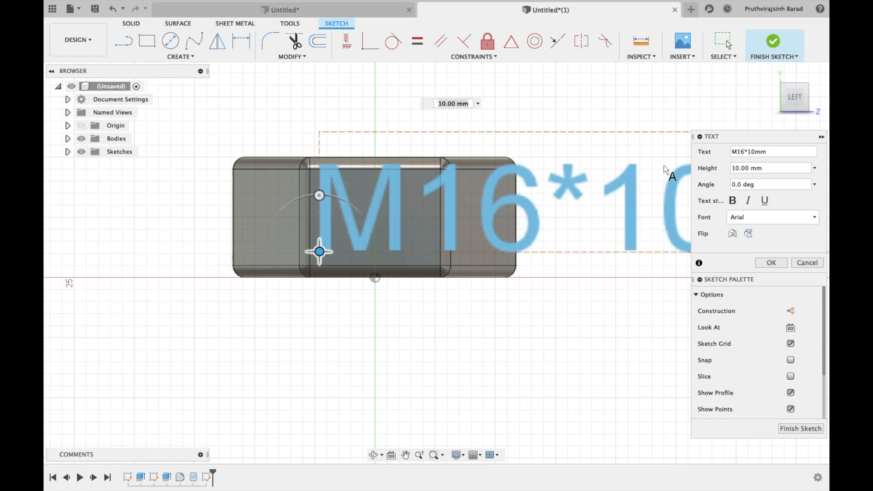
left_click(771, 263)
- Set the text height to 2 mm, reposition the text within the side face, and finish the sketch
scroll(461, 269, "down", 2)
scroll(600, 186, "up", 1)
double_click(388, 206)
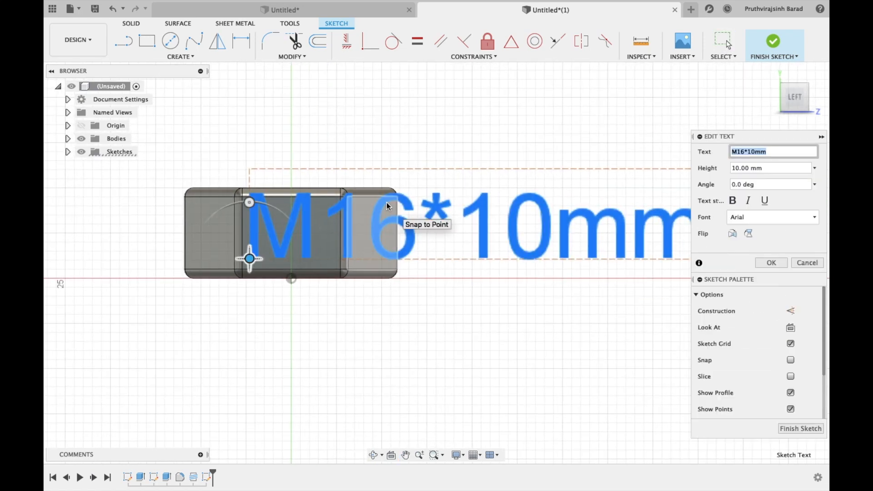
left_click_drag(739, 168, 730, 216)
type("2")
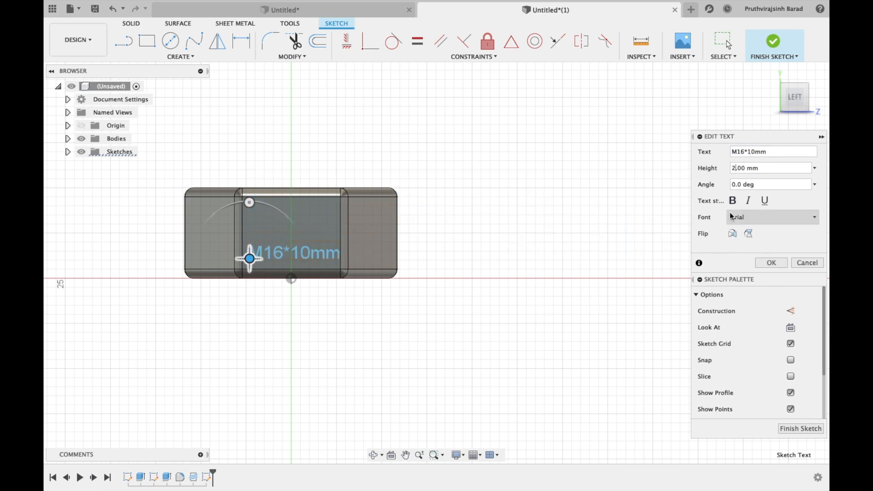
mouse_move(249, 259)
left_mouse_down()
mouse_move(247, 242)
mouse_move(286, 255)
left_mouse_up()
left_click(800, 428)
- Extrude the M16*10mm text to form shallow lettering on the nut's side face
left_click(373, 455)
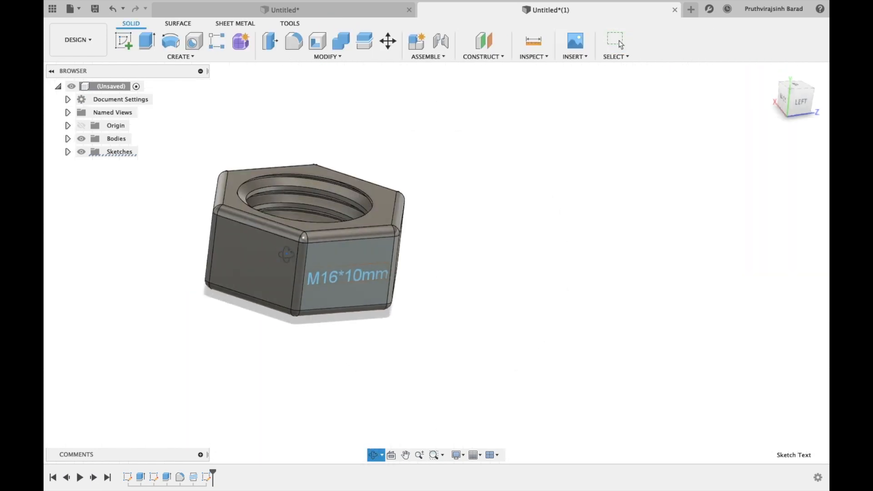
key("Escape")
scroll(354, 299, "up", 2)
left_click(353, 293)
key("e")
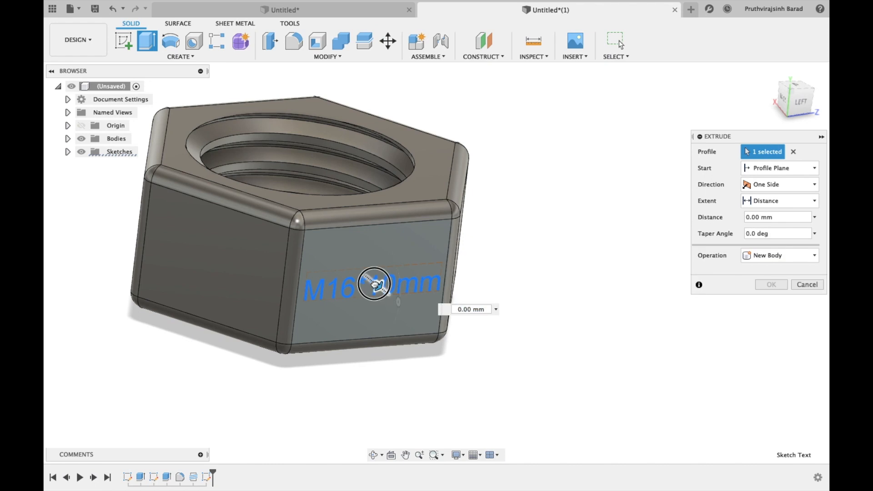
left_click_drag(374, 285, 461, 318)
left_click(771, 301)
scroll(427, 311, "down", 2)
middle_click_drag(420, 309, 450, 315)
left_click(374, 455)
left_click_drag(450, 337, 378, 323)
key("Escape")
middle_click_drag(378, 319, 460, 302)
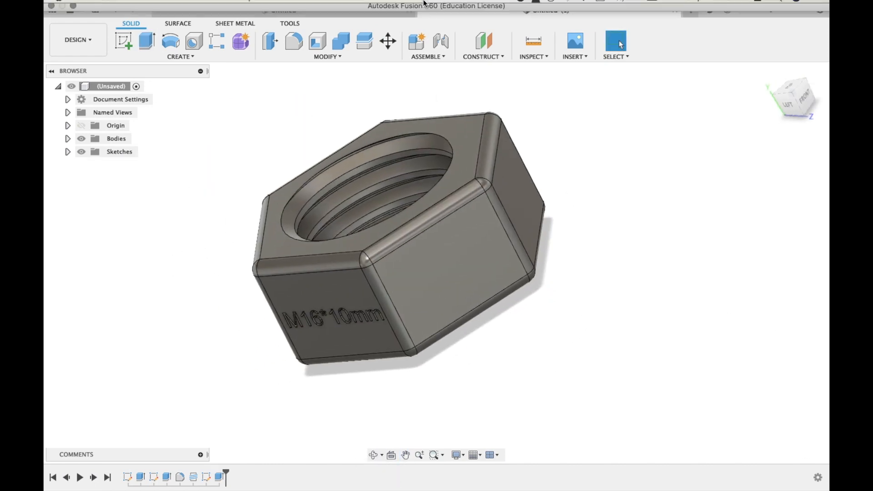
- Switch the nut design to the Render workspace and open the physical material library
left_click(78, 39)
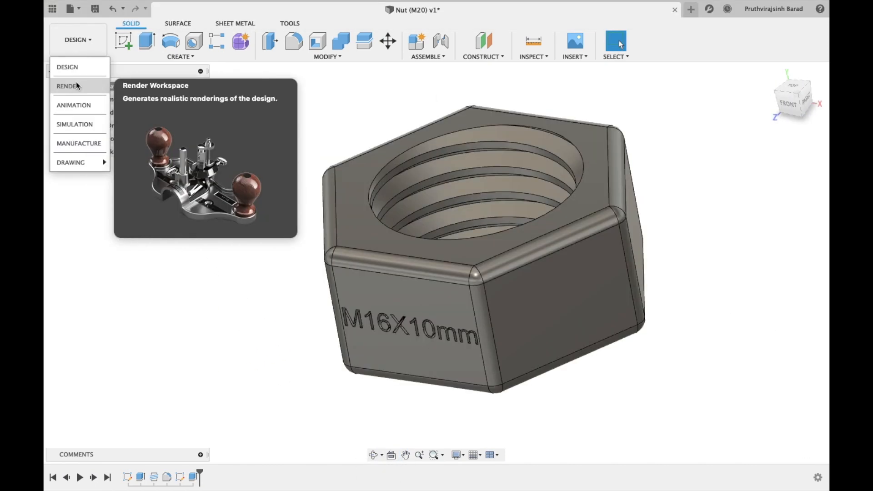
left_click(76, 85)
left_click(157, 58)
left_click(157, 69)
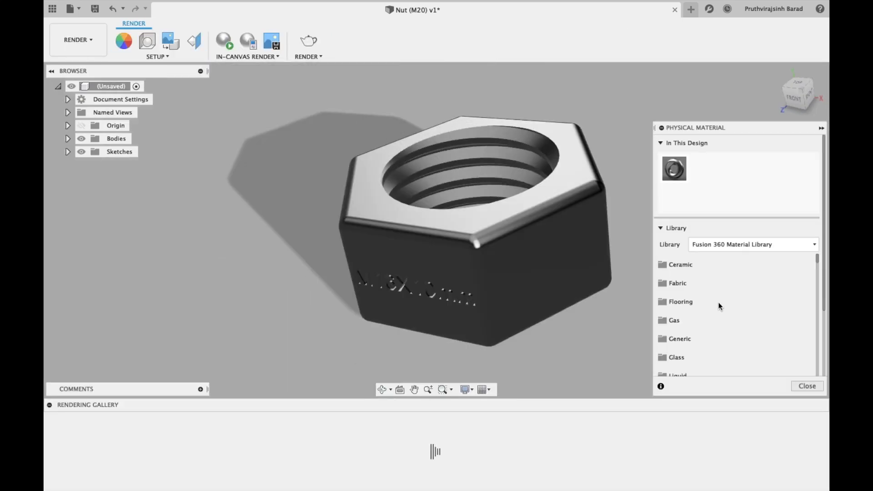
- Apply the Brass physical material from the Fusion 360 Material Library to the nut
scroll(698, 300, "down", 3)
scroll(699, 300, "up", 8)
scroll(699, 300, "down", 8)
scroll(699, 300, "down", 15)
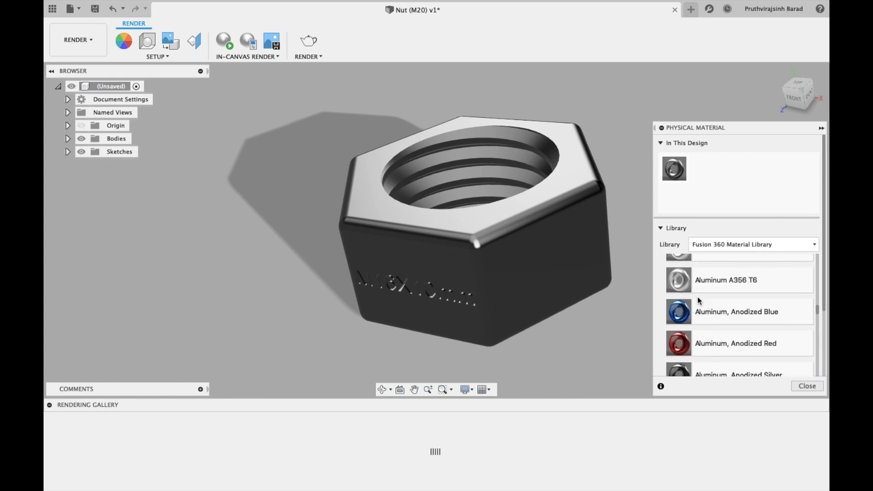
scroll(699, 300, "up", 3)
left_click_drag(678, 339, 550, 279)
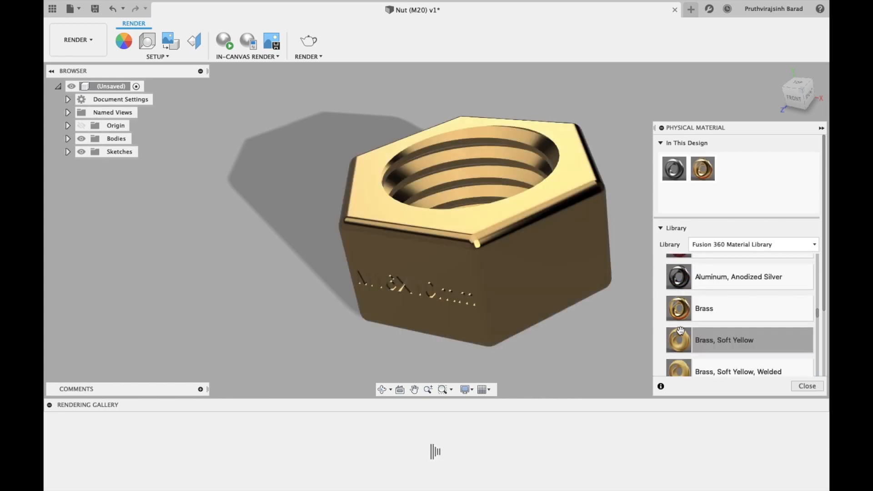
- Apply the Copper physical material to the whole nut and close the material library
scroll(684, 330, "down", 3)
scroll(684, 273, "down", 3)
left_click_drag(678, 268, 572, 274)
left_click(807, 385)
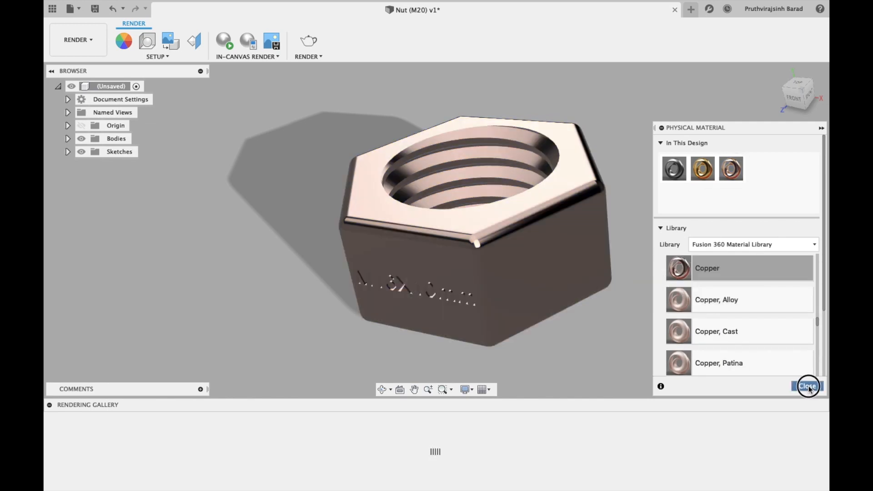
- Apply the blue Paint - Enamel Glossy appearance to only the side face carrying the M16X10mm lettering
left_click(156, 57)
left_click(149, 81)
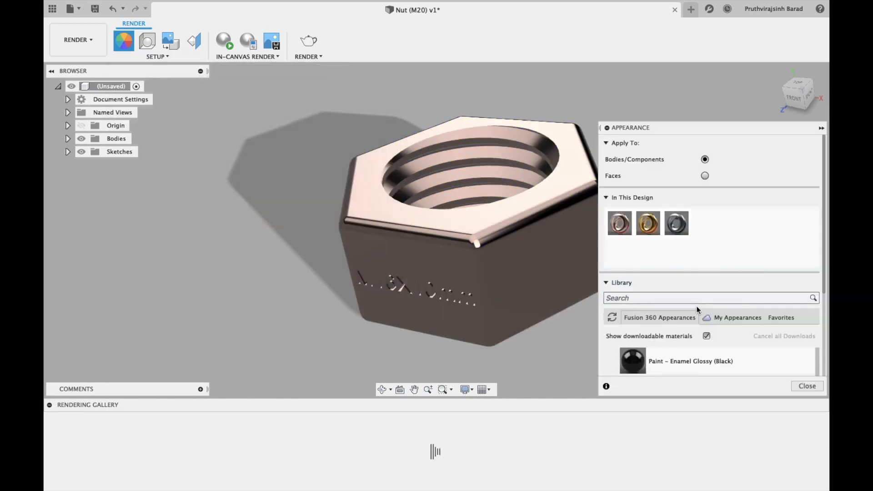
scroll(697, 309, "down", 5)
scroll(649, 350, "down", 2)
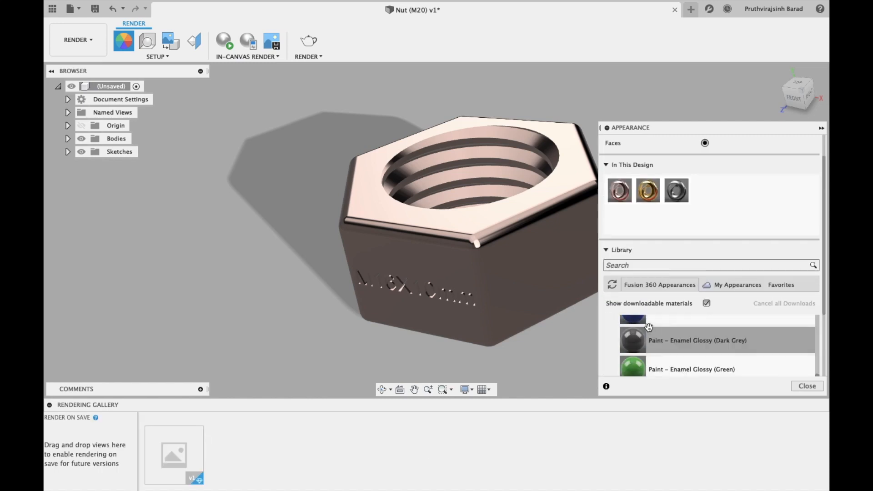
mouse_move(645, 320)
left_mouse_down()
mouse_move(622, 321)
mouse_move(447, 264)
left_mouse_up()
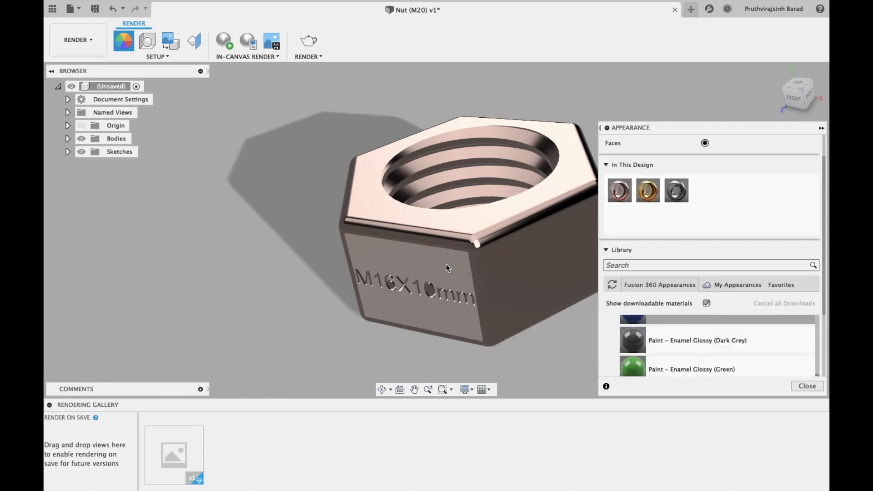
scroll(404, 293, "up", 5)
left_click_drag(631, 319, 401, 289)
left_click_drag(456, 295, 454, 289)
scroll(454, 289, "down", 5)
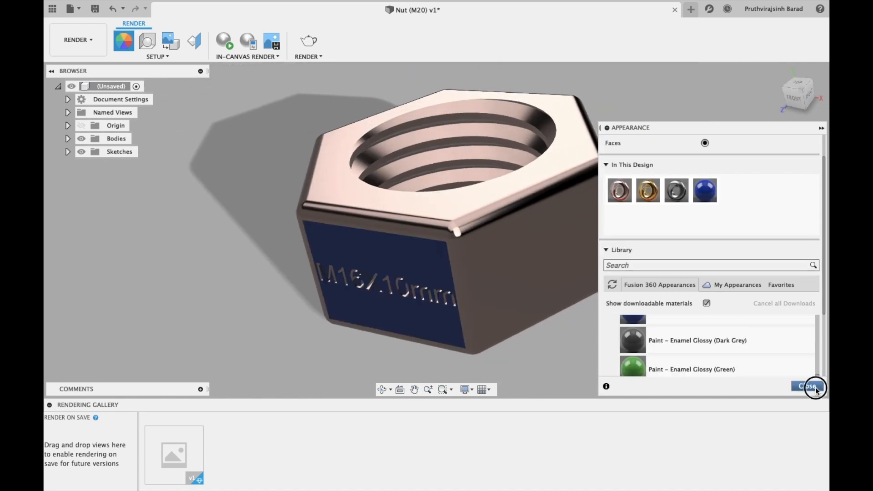
left_click(807, 386)
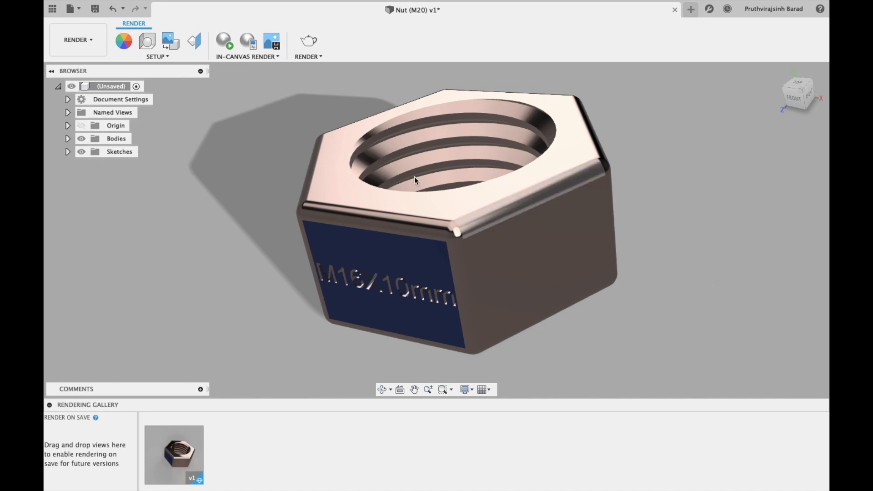
- Run and stop an in-canvas render, and save a 1920 x 1080 PNG image named Nut (M20) v1 to the computer's Desktop
left_click(227, 48)
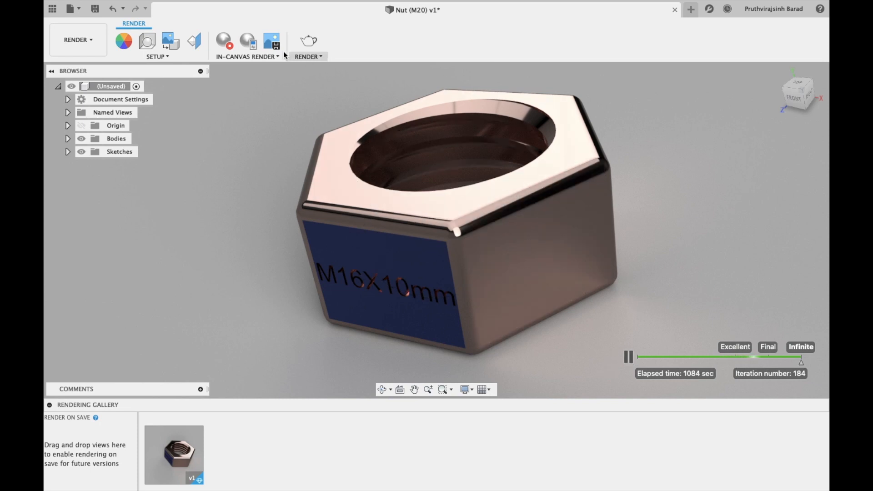
left_click(230, 42)
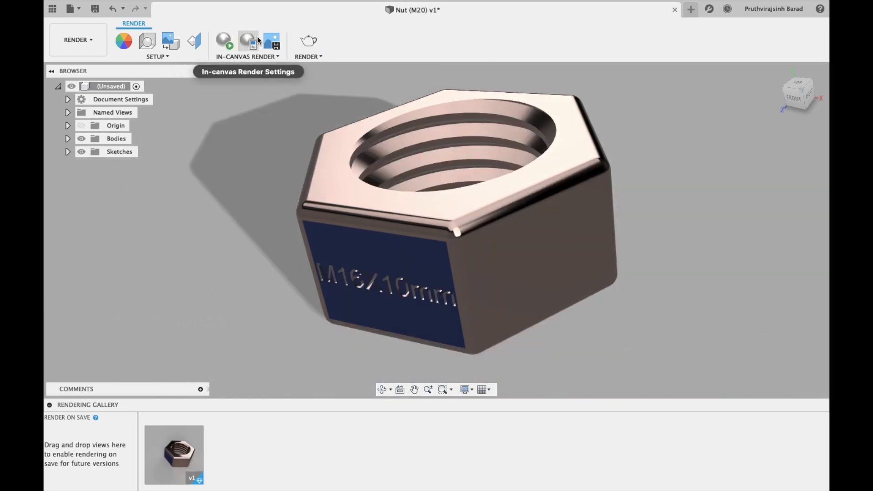
left_click(273, 42)
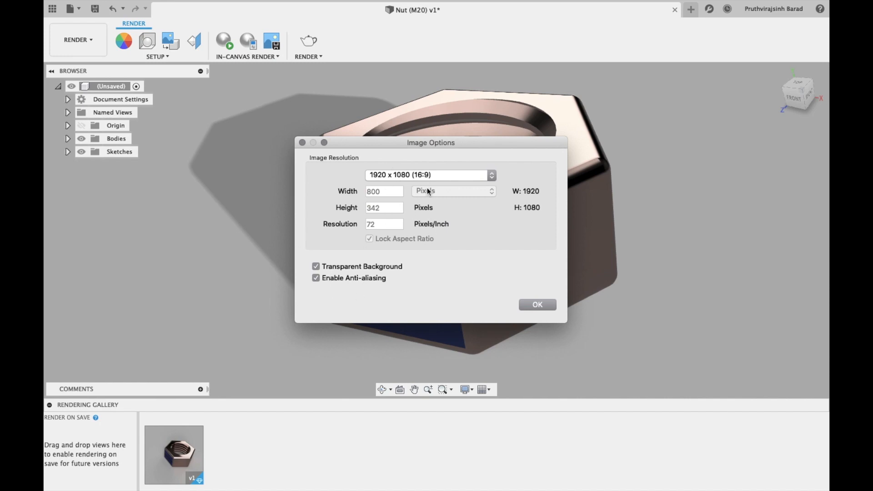
left_click(473, 177)
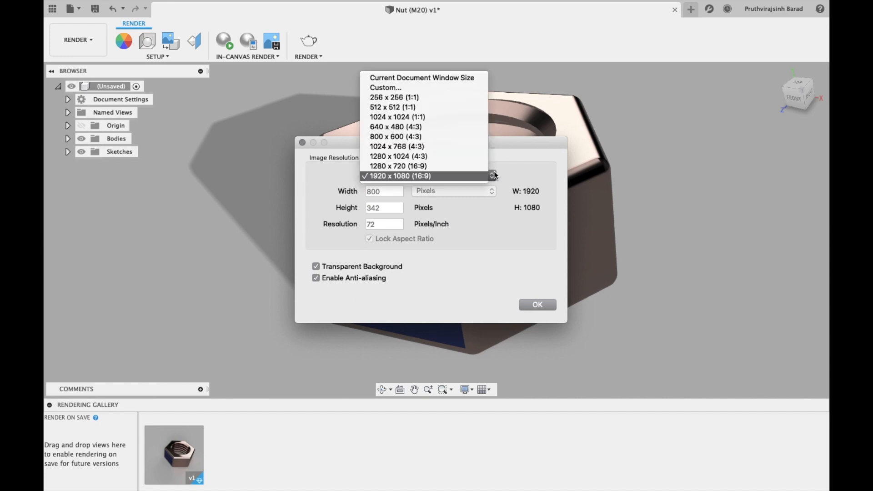
left_click(468, 202)
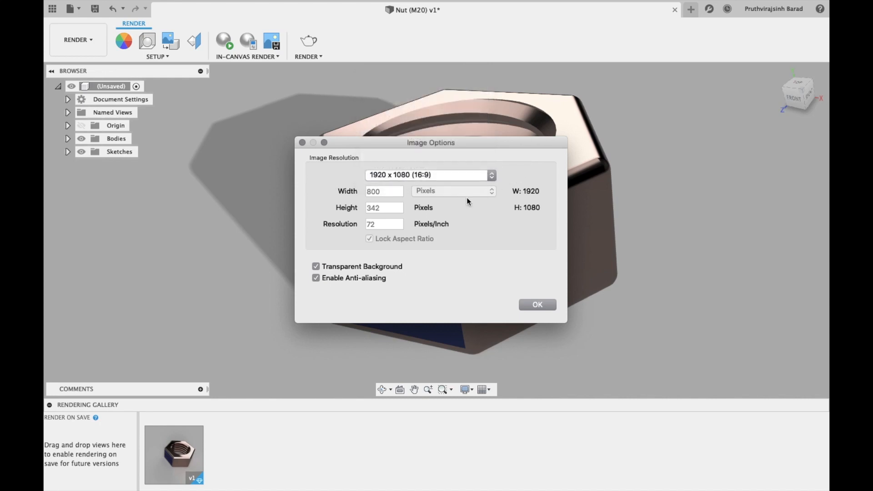
left_click(534, 305)
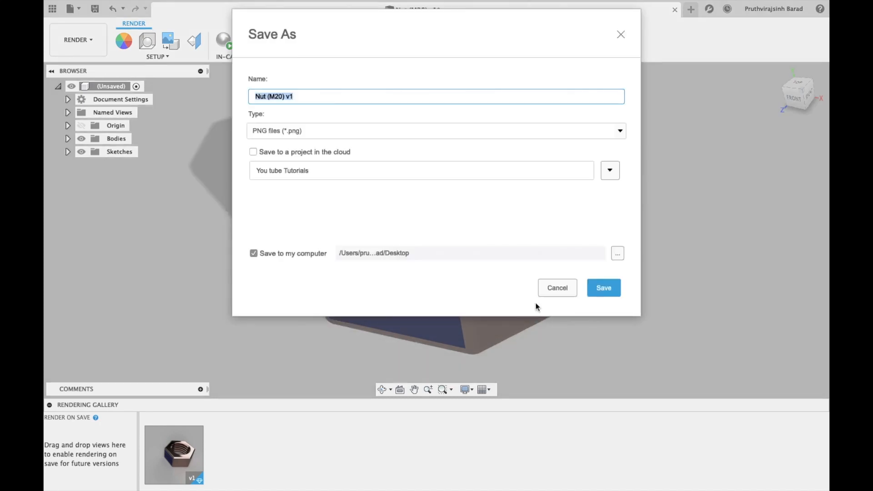
left_click(415, 131)
left_click(414, 133)
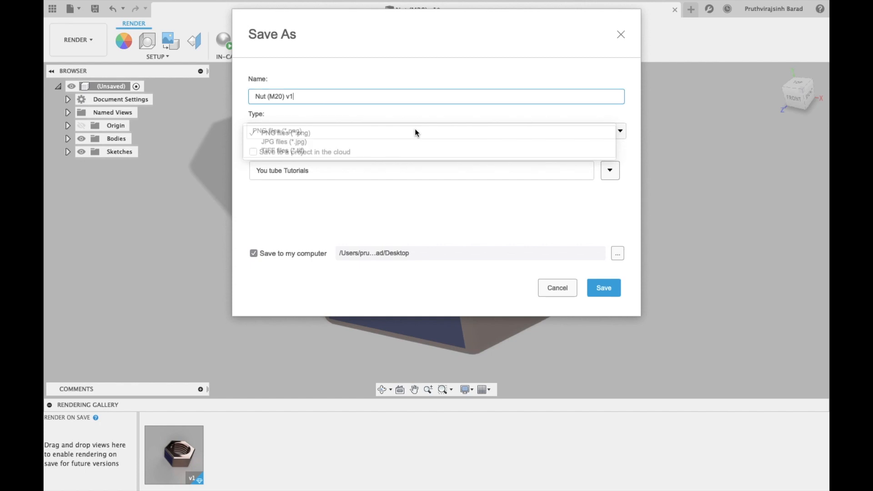
left_click(598, 291)
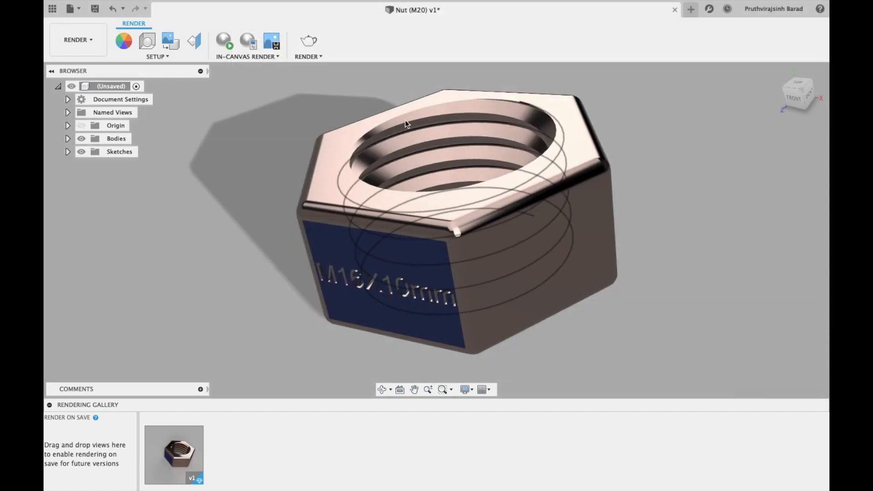
- Start a cloud render of the nut with custom image size 8.5x11, 3300x2550 and Final quality
left_click(305, 49)
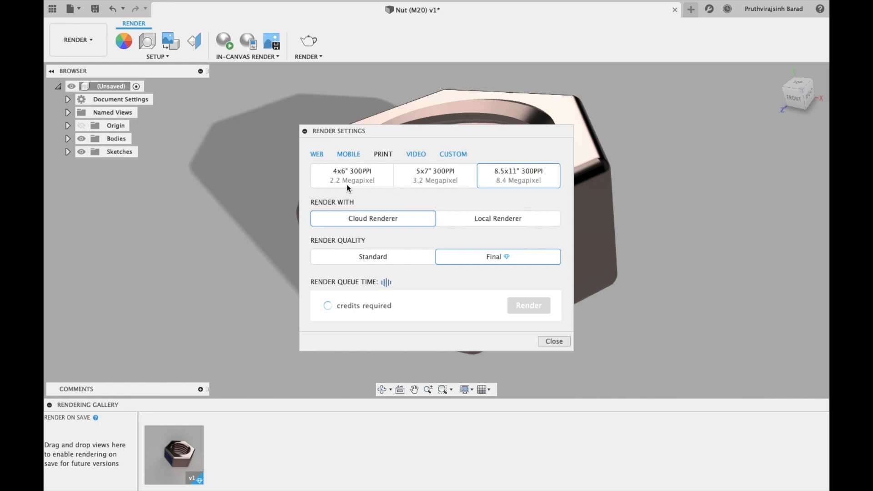
left_click(455, 154)
left_click(442, 175)
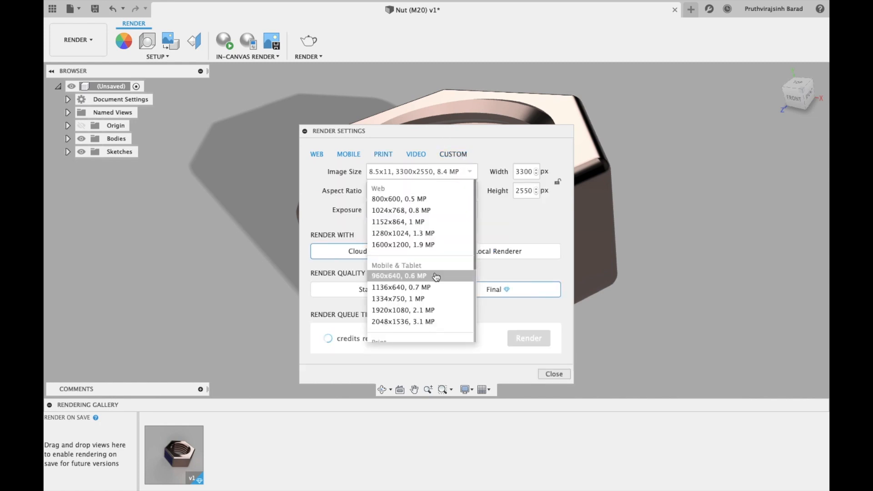
scroll(433, 298, "down", 5)
left_click(432, 256)
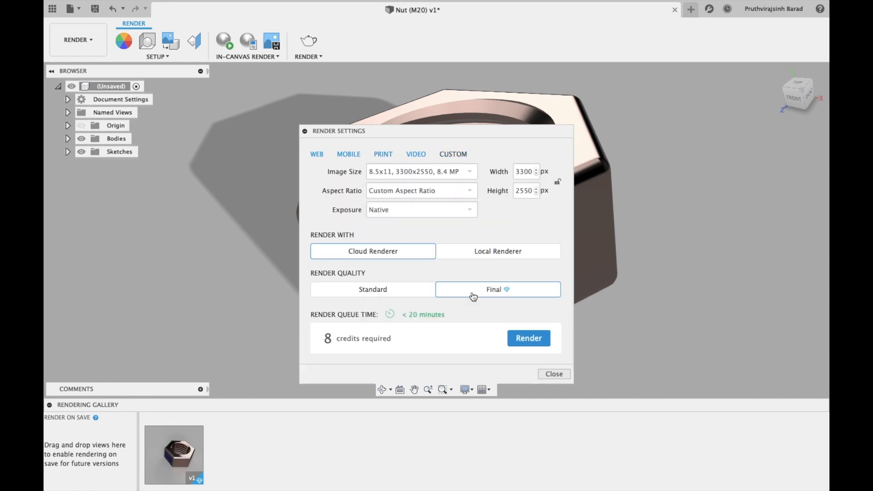
left_click(535, 343)
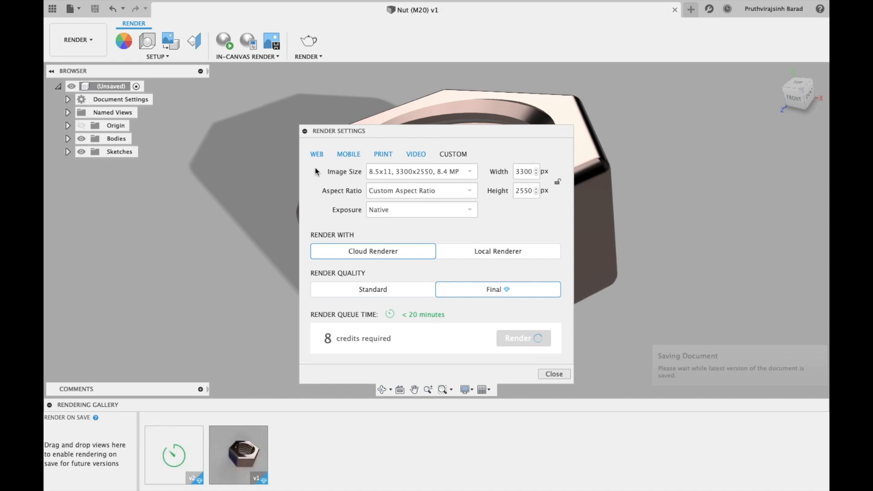
left_click(382, 390)
left_click_drag(400, 252, 413, 293)
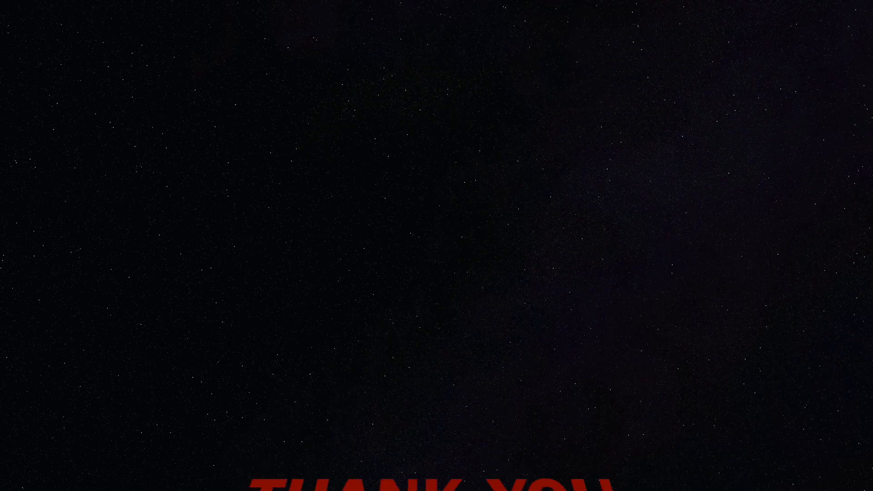